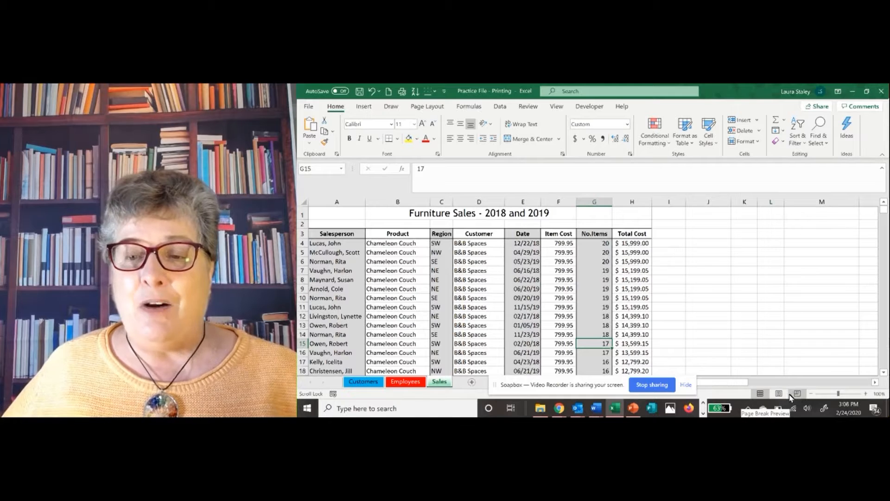
# In Page Layout view, enter "Furniture Sales - 2018 and 2019" in the center section of the Sales sheet's header, and return to Normal view
pyautogui.click(780, 394)
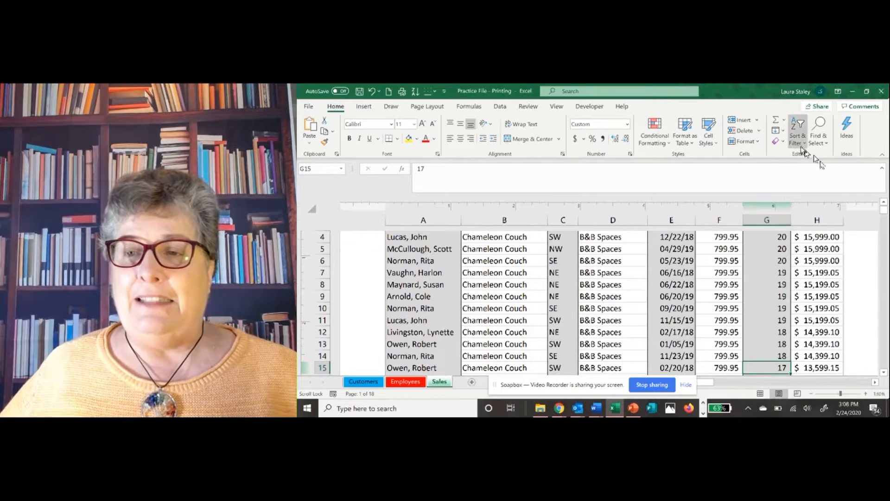
pyautogui.moveTo(886, 211); pyautogui.dragTo(886, 193)
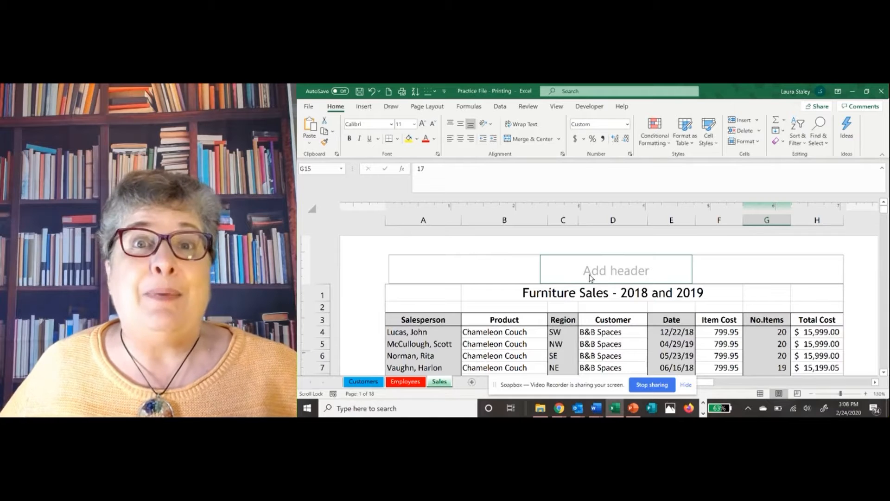
pyautogui.click(612, 270)
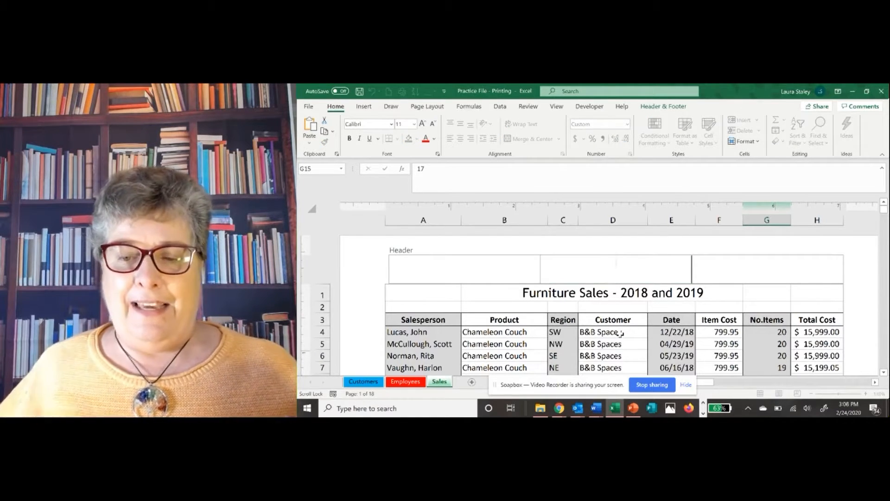
pyautogui.press('Return')
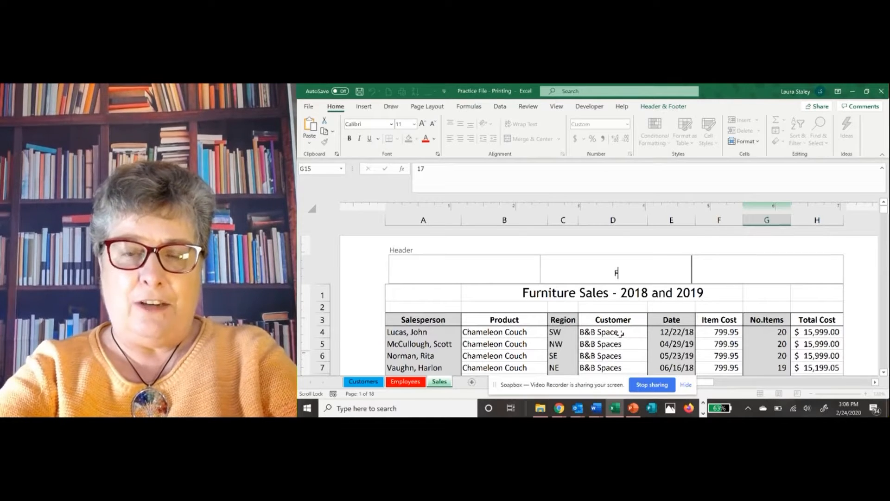
pyautogui.write('Furniture s')
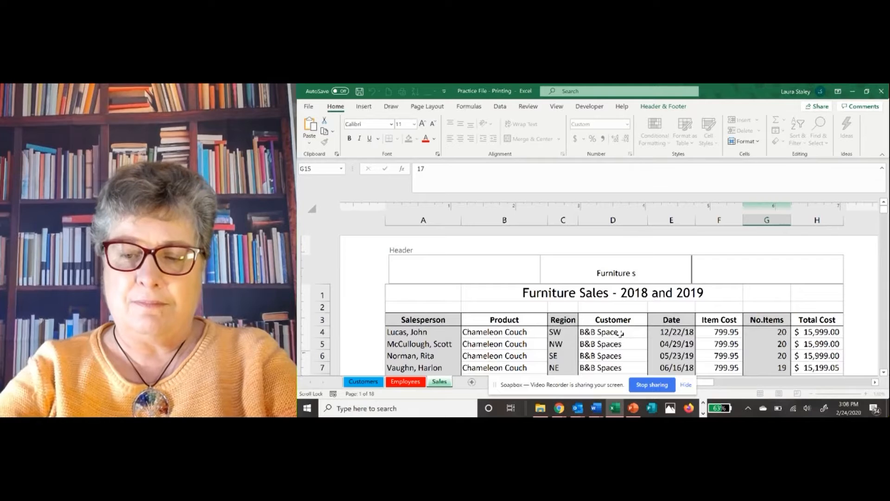
pyautogui.press('BackSpace')
pyautogui.write('S')
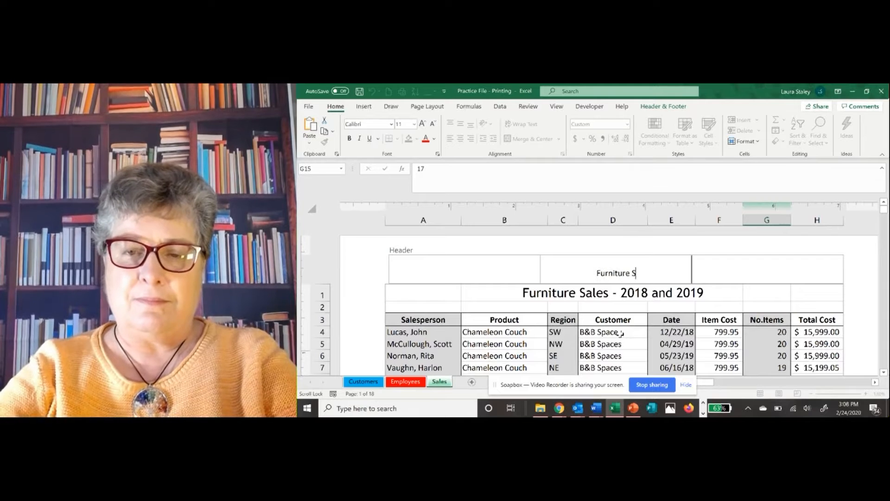
pyautogui.write('ales - ')
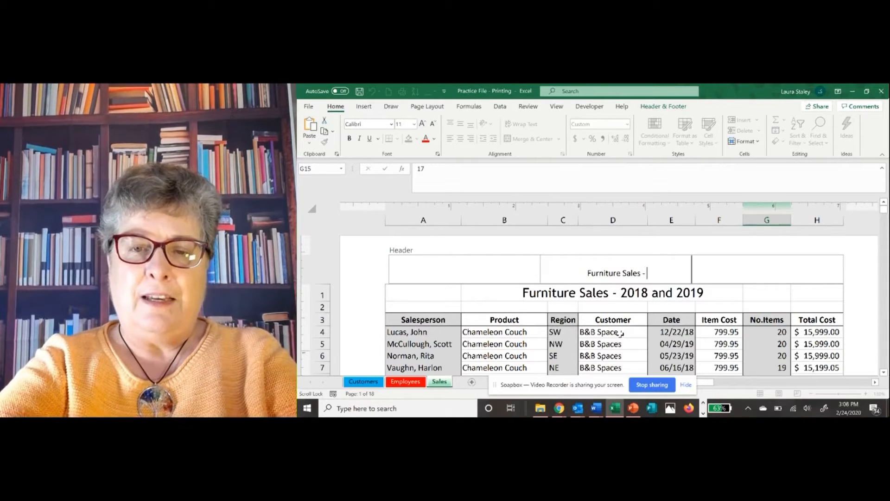
pyautogui.write('2018')
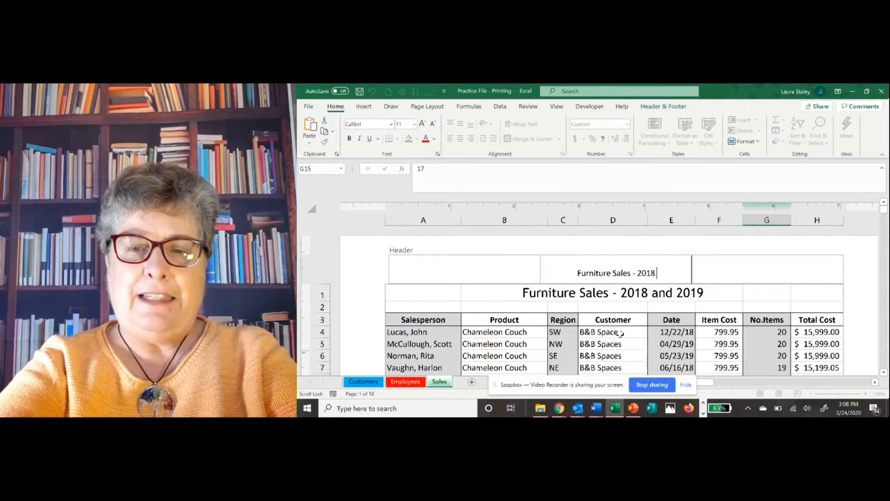
pyautogui.write(' and 2019')
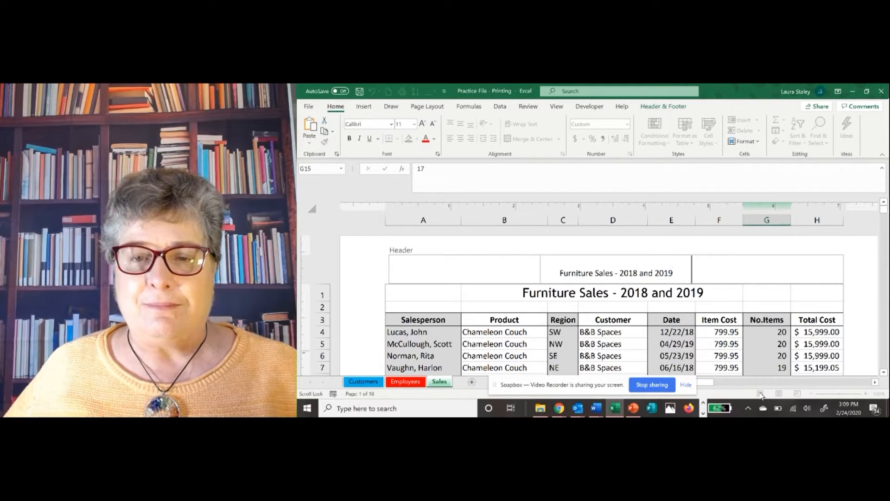
pyautogui.click(652, 342)
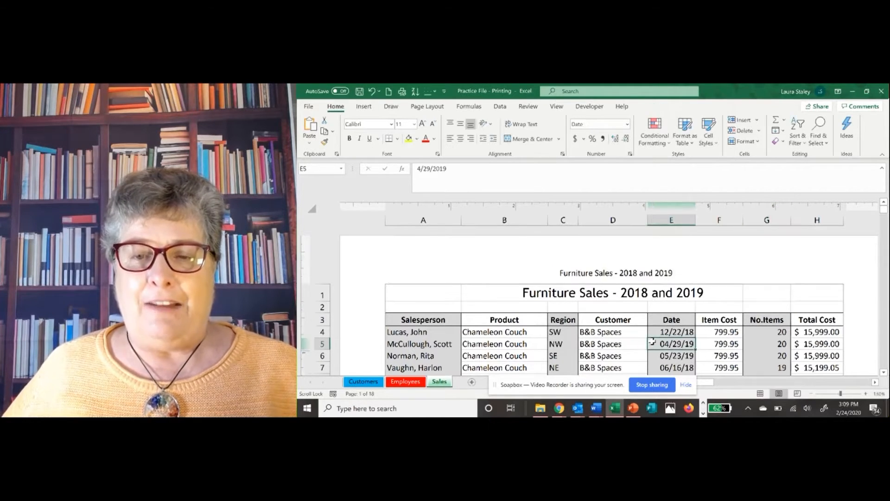
pyautogui.click(760, 394)
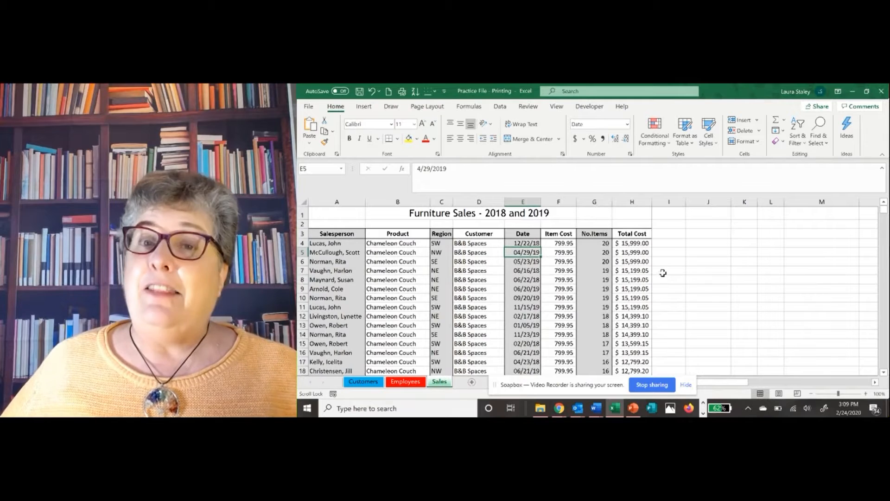
# Open the sheet's header for editing with the Header & Footer command, and leave it by selecting cell D5
pyautogui.click(366, 110)
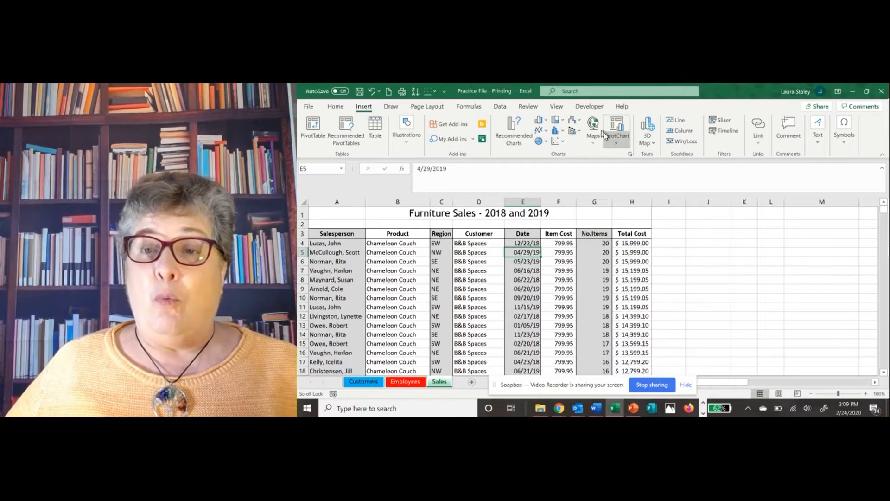
pyautogui.click(819, 145)
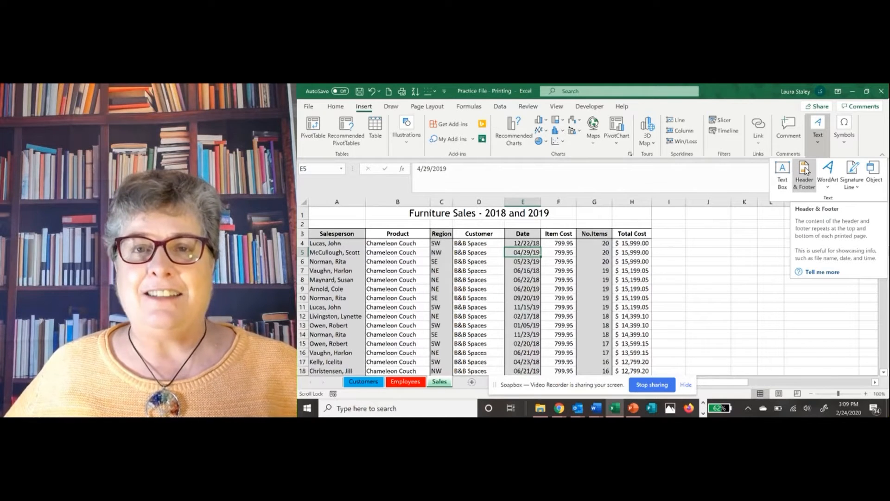
pyautogui.click(805, 172)
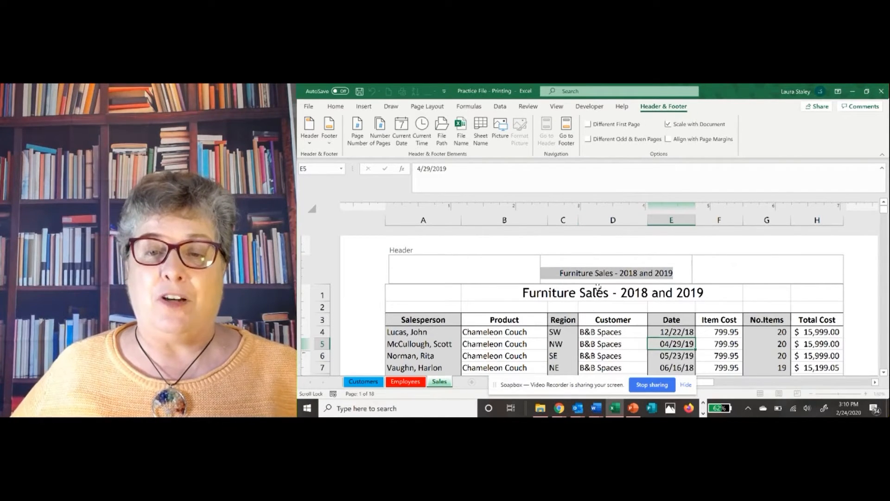
pyautogui.click(613, 348)
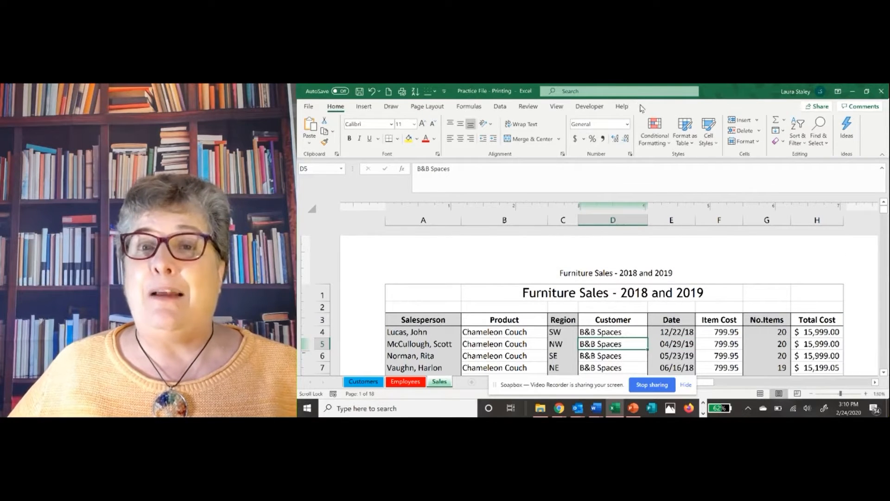
# Reopen the header, go to the footer to examine it and the rows above it, and return to the header
pyautogui.click(569, 278)
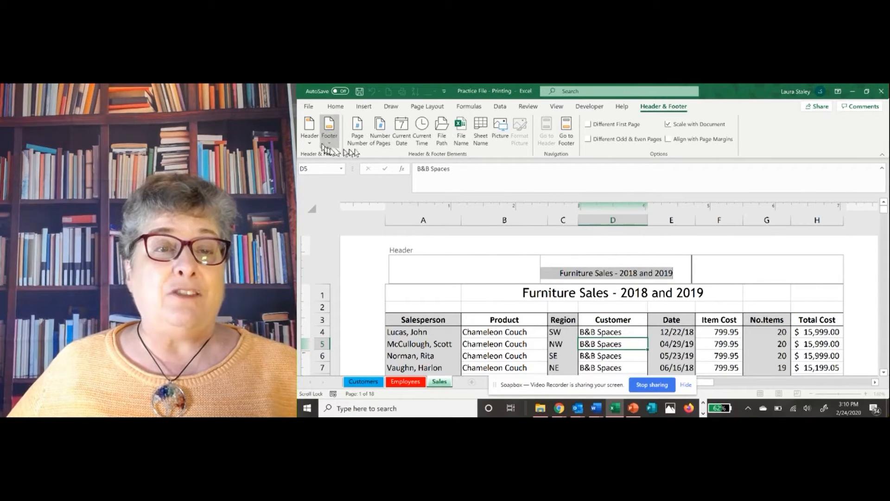
pyautogui.click(567, 132)
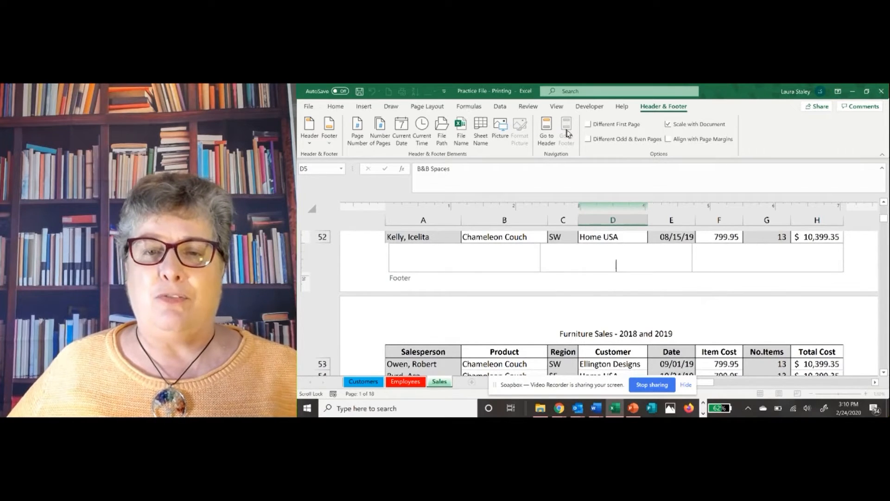
pyautogui.click(883, 205)
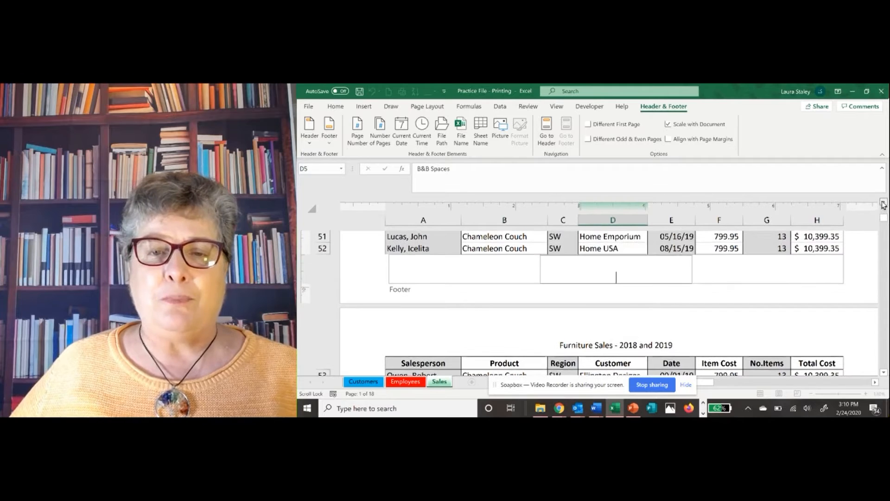
pyautogui.click(884, 204)
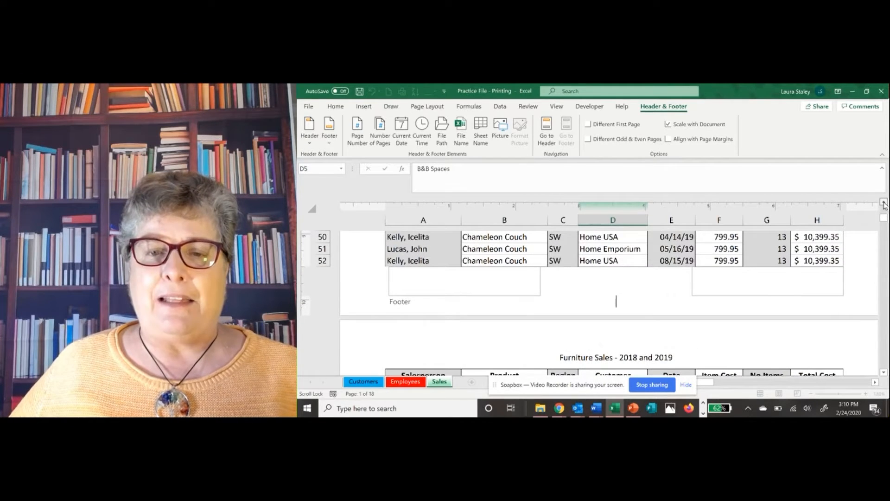
pyautogui.click(883, 205)
pyautogui.click(883, 204)
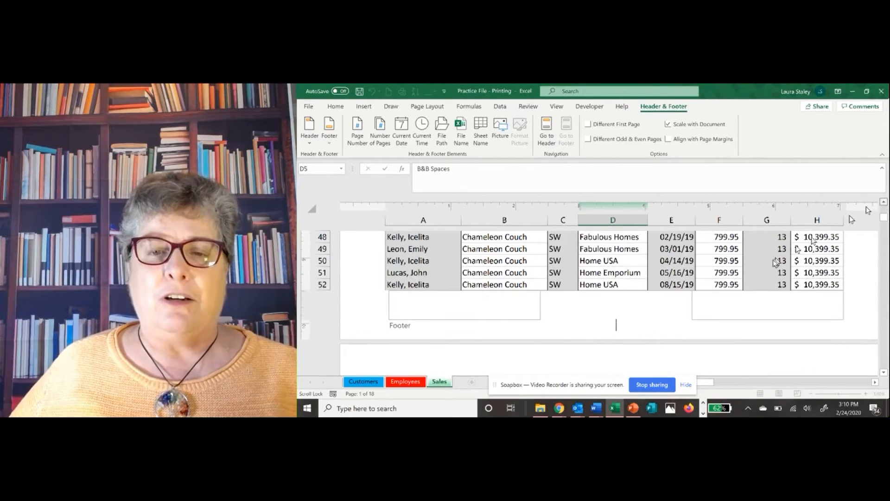
pyautogui.scroll(1, 770, 265)
pyautogui.scroll(1, 764, 270)
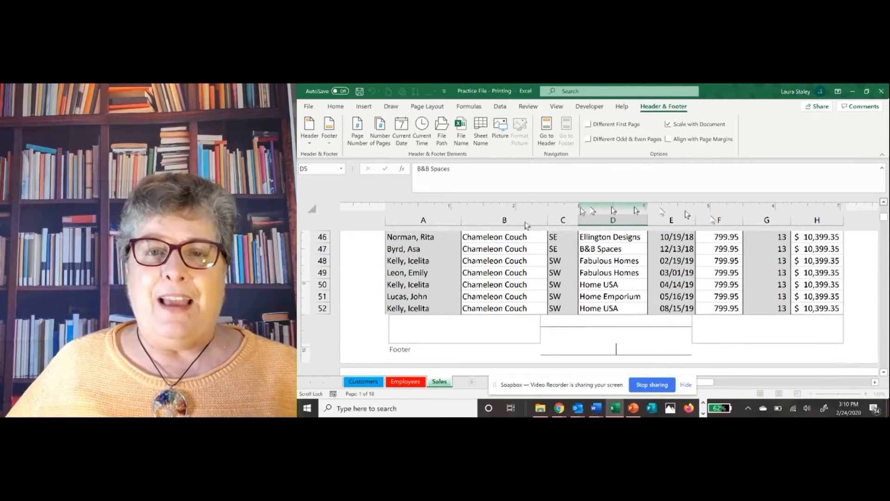
pyautogui.scroll(1, 487, 225)
pyautogui.scroll(1, 457, 204)
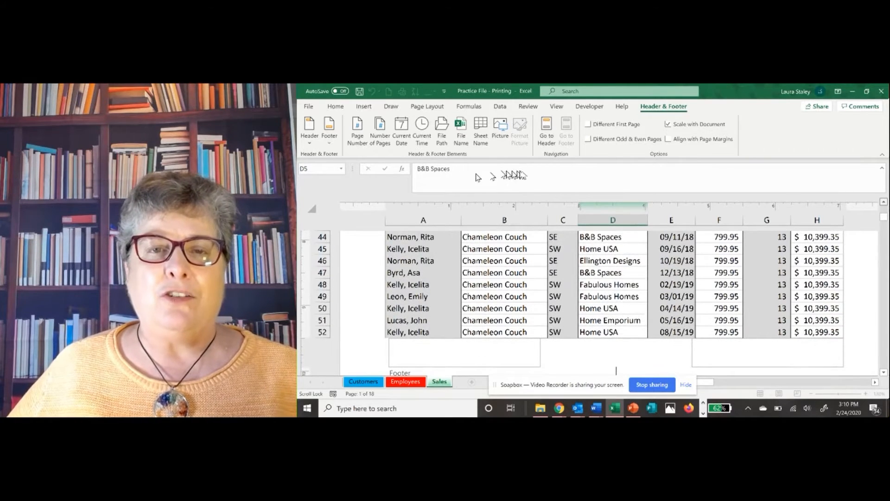
pyautogui.scroll(1, 514, 172)
pyautogui.scroll(1, 544, 132)
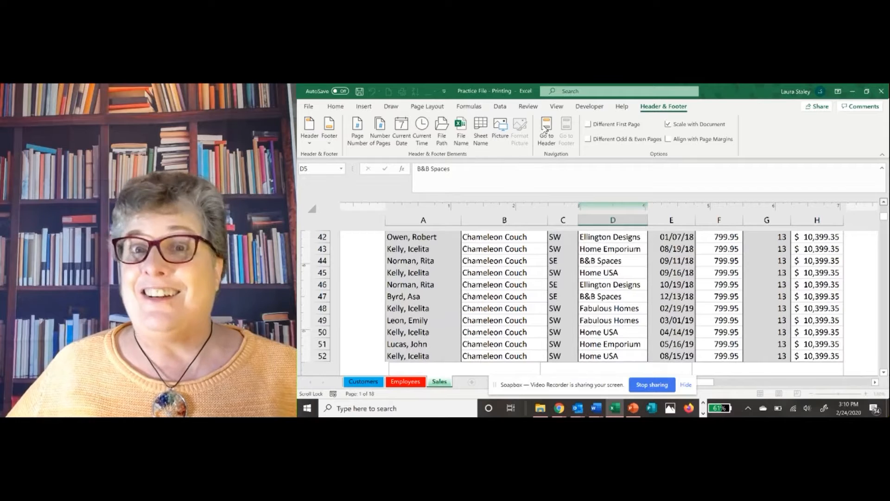
pyautogui.scroll(1, 545, 131)
pyautogui.click(545, 131)
pyautogui.hotkey('ctrl', 'c')
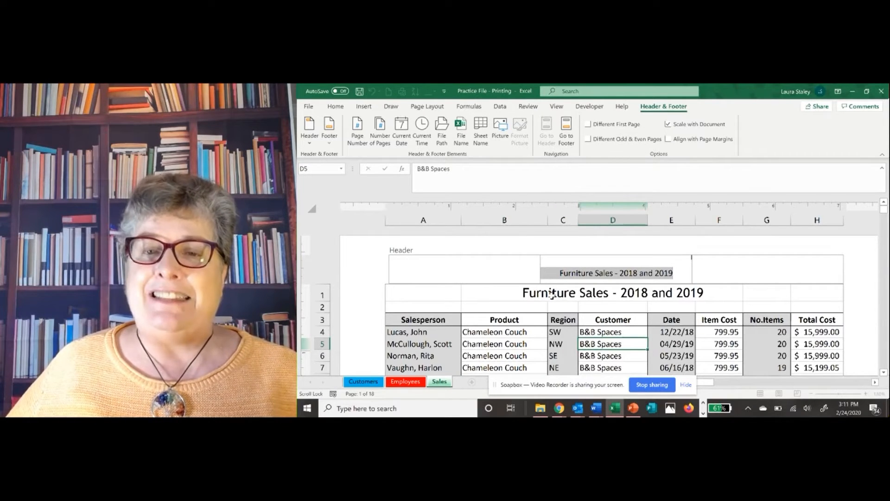
# Insert the current date code in the left section of the header
pyautogui.click(414, 271)
pyautogui.hotkey('ctrl', 'v')
pyautogui.press('Delete')
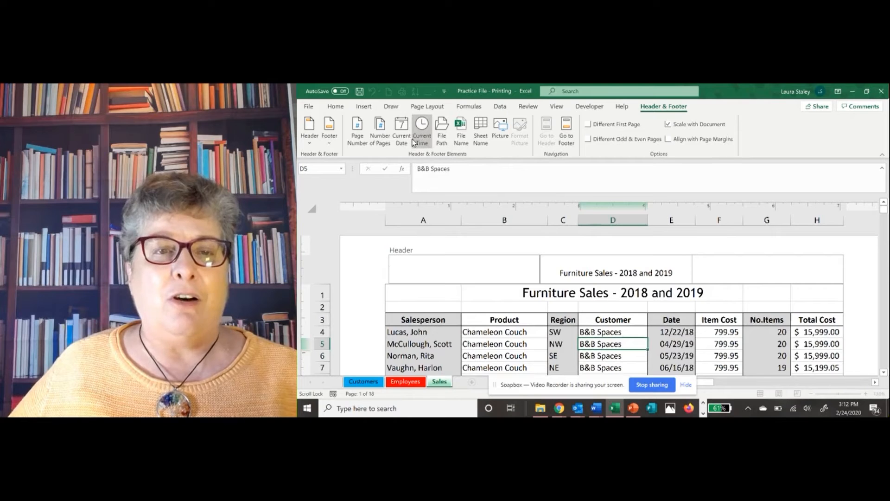
pyautogui.click(400, 137)
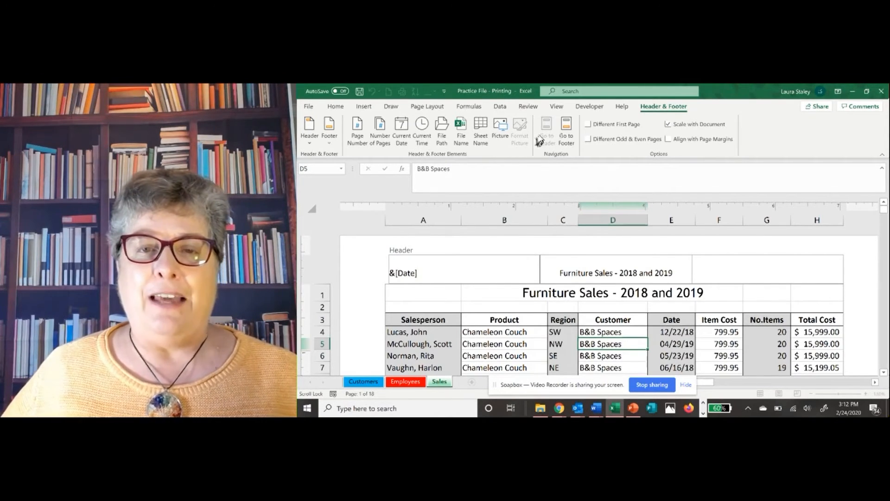
# Insert the page number code in the center section of the footer and delete it again
pyautogui.click(559, 130)
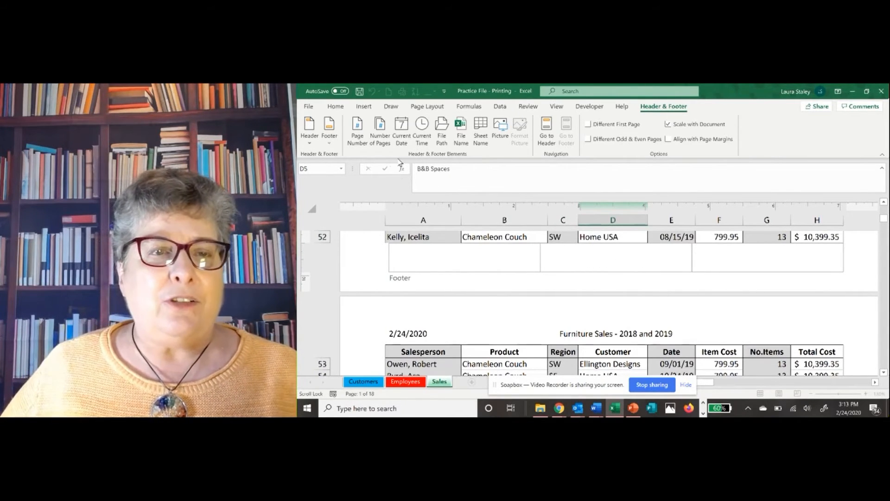
pyautogui.click(358, 136)
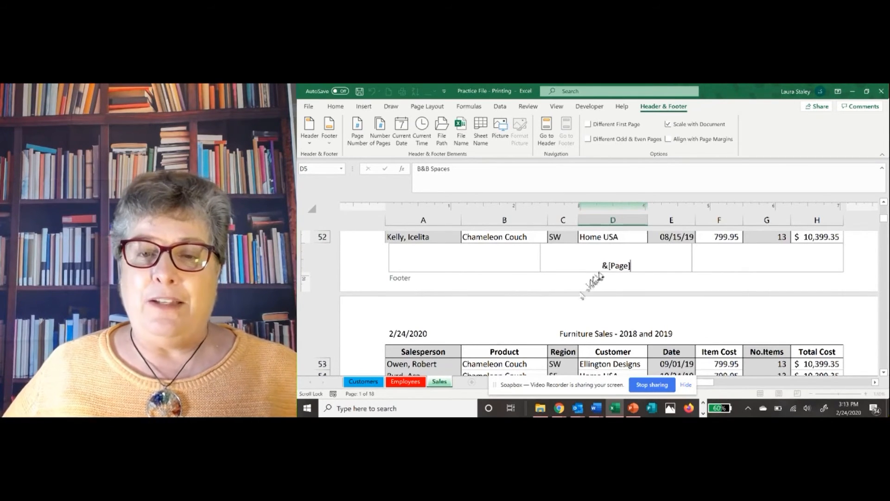
pyautogui.moveTo(602, 265); pyautogui.dragTo(632, 265)
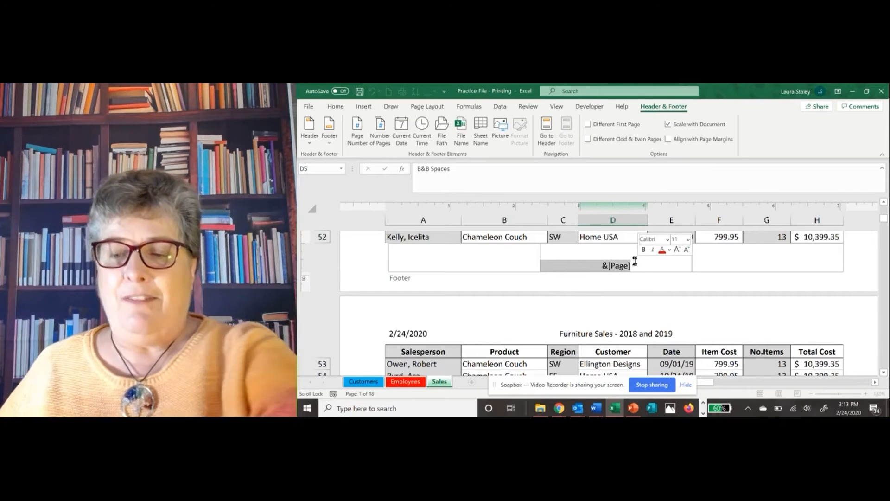
pyautogui.press('Delete')
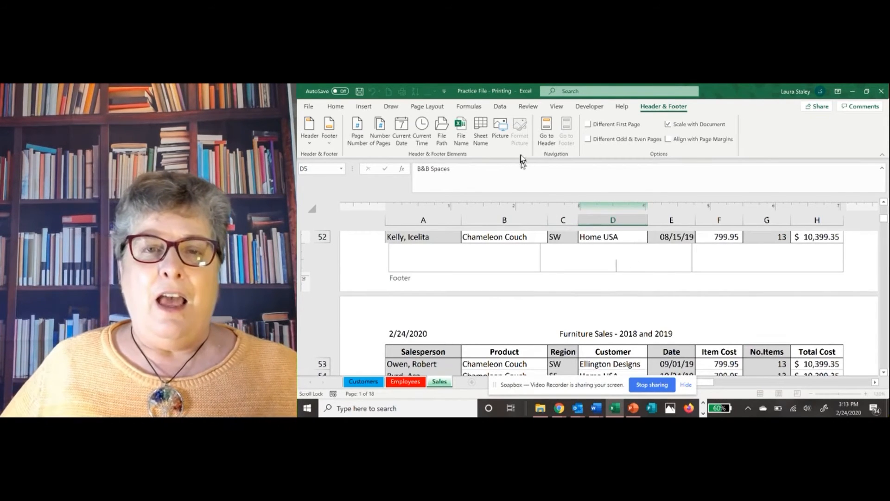
# Clear the header by deleting the title from its center section and the date code from its left section
pyautogui.click(546, 130)
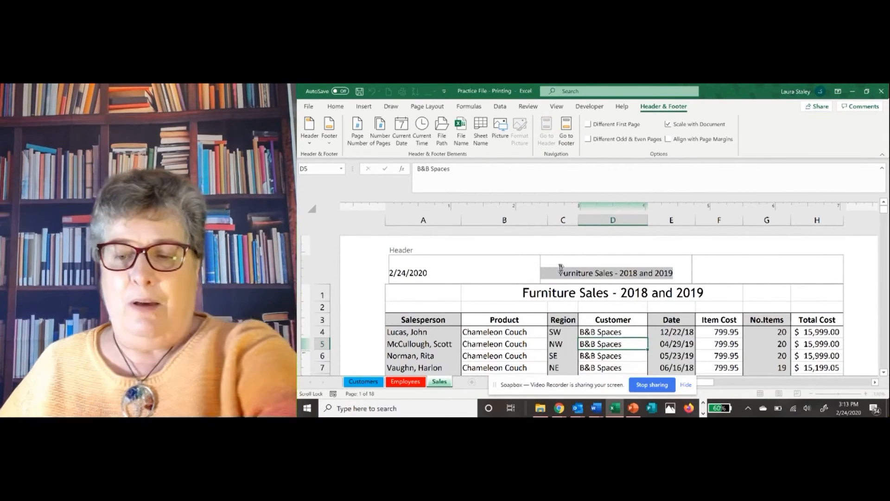
pyautogui.press('Delete')
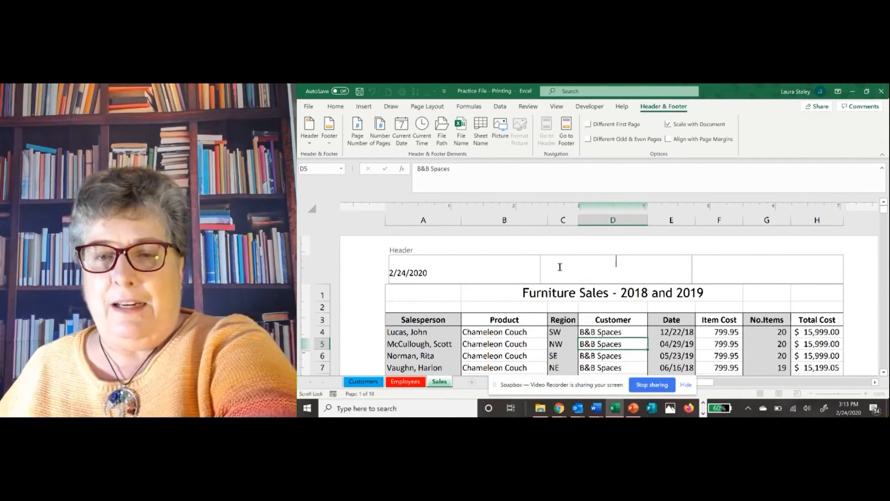
pyautogui.click(436, 275)
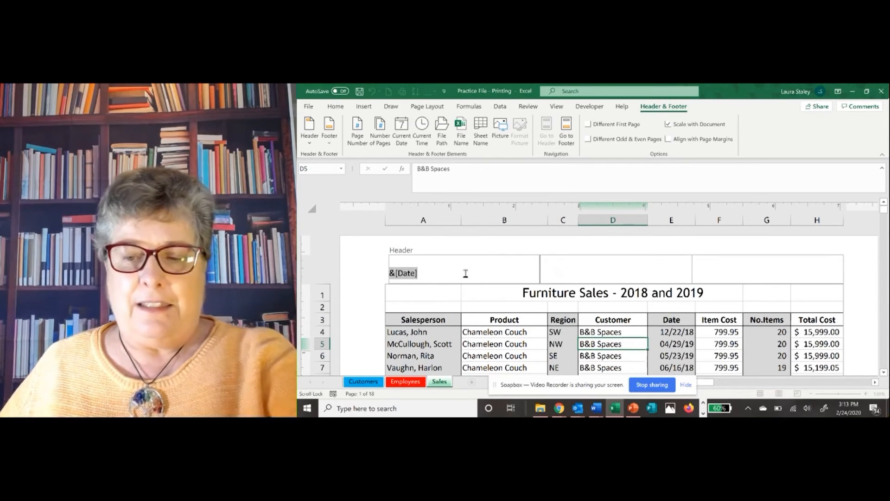
pyautogui.press('Delete')
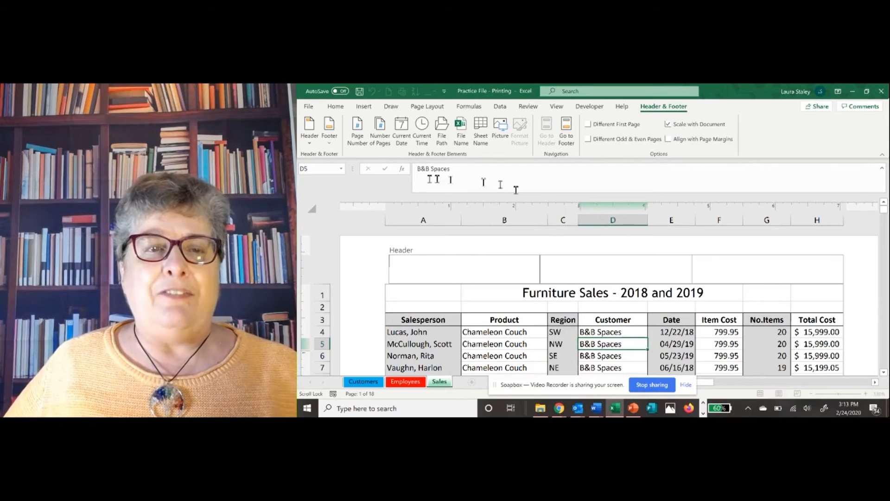
# Apply the preset sheet-name header "Sales" and the preset footer "Confidential, 2/24/2020, Page 1" to the Sales worksheet
pyautogui.click(311, 145)
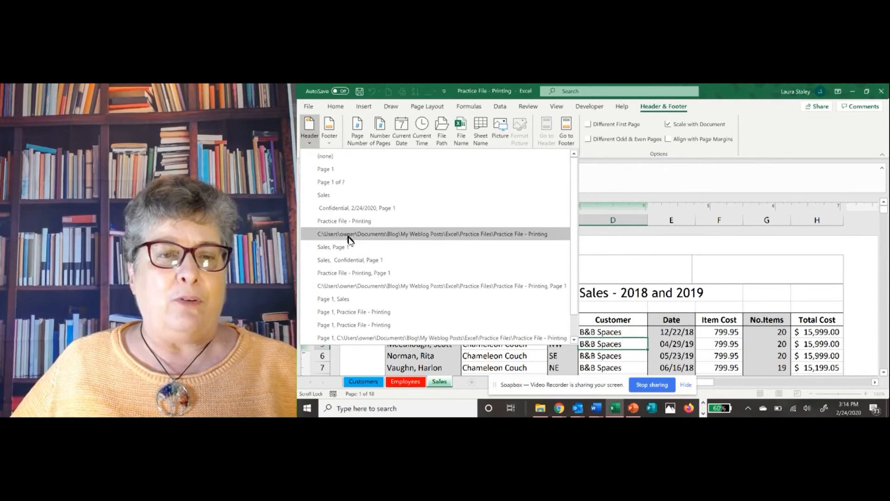
pyautogui.click(316, 195)
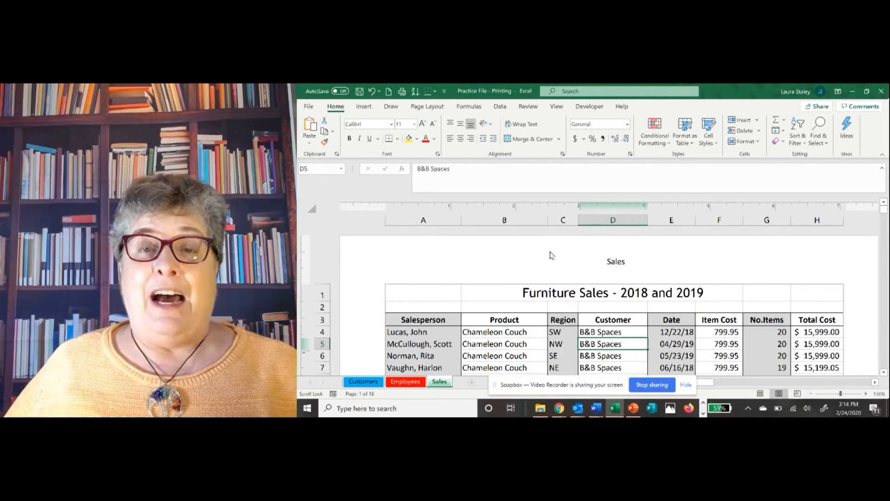
pyautogui.click(552, 255)
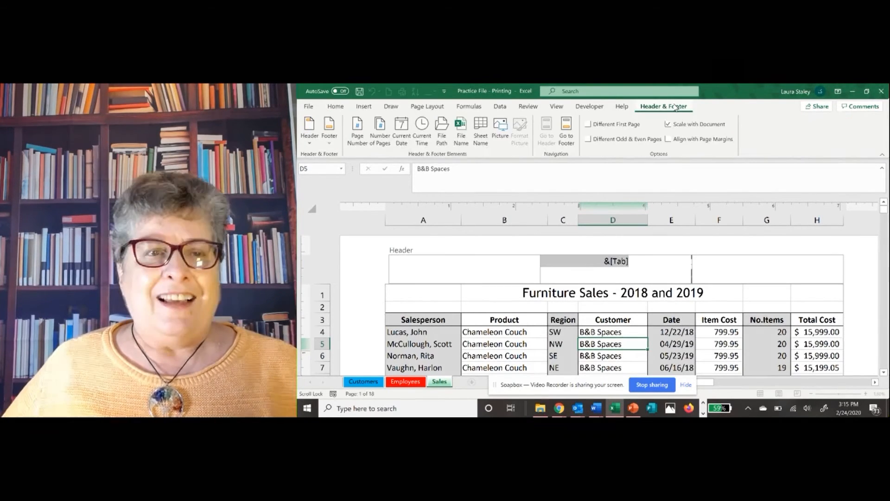
pyautogui.click(330, 145)
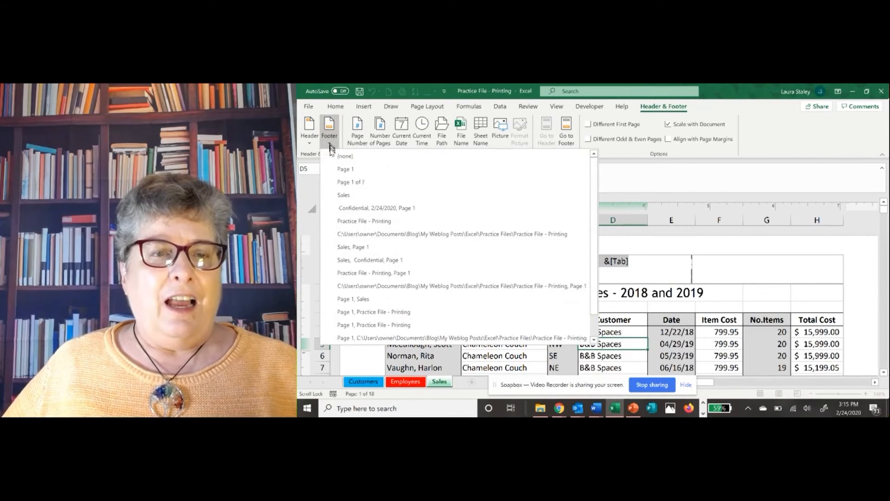
pyautogui.click(344, 213)
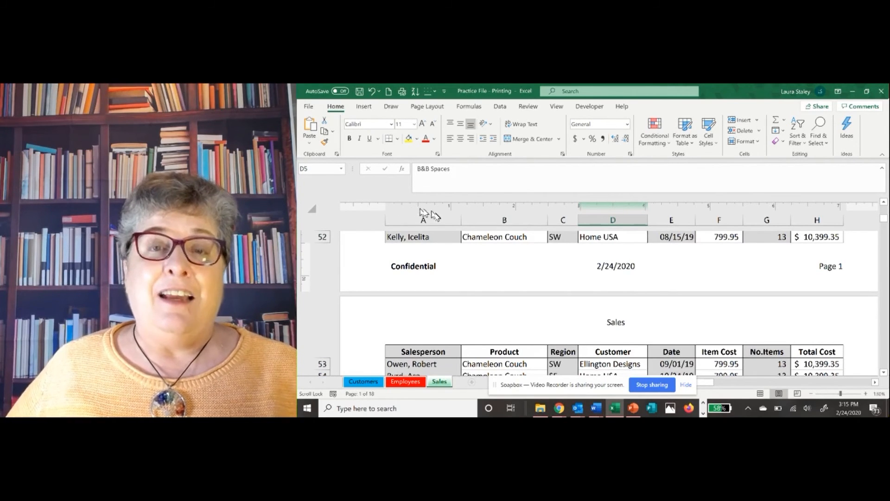
# Open the print preview of the Sales worksheet and examine the first page from its header down to its footer
pyautogui.click(308, 106)
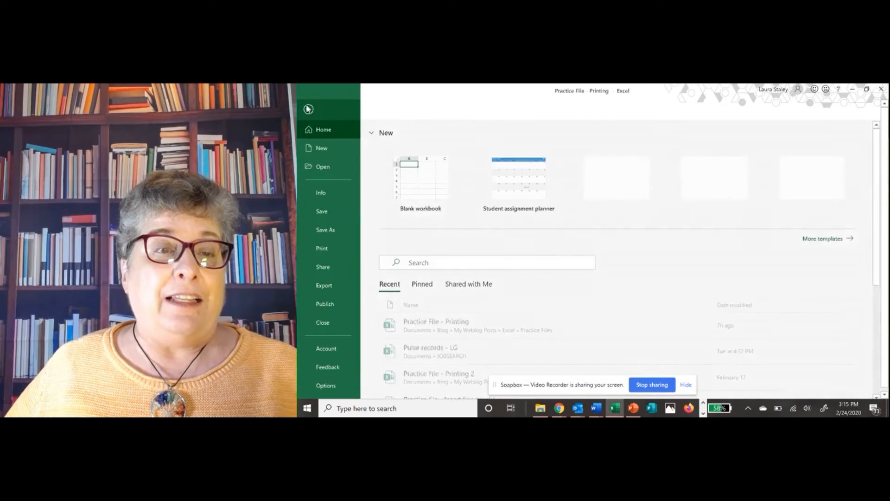
pyautogui.click(322, 249)
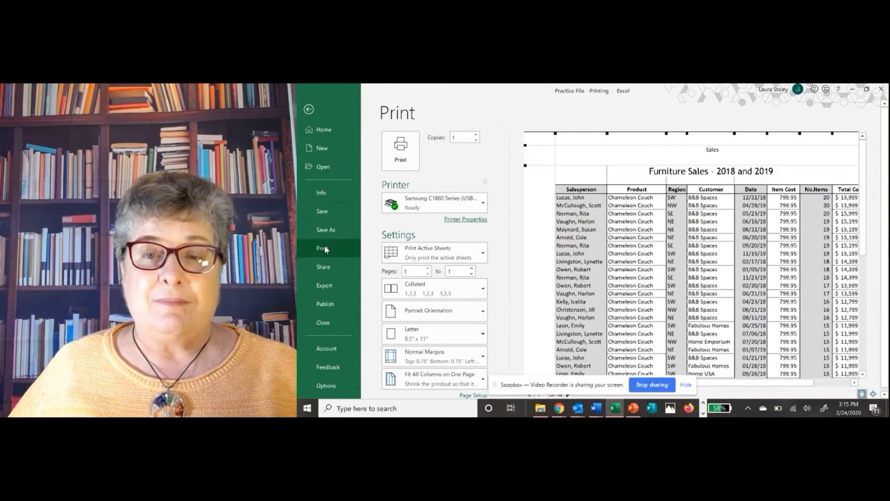
pyautogui.scroll(-5, 659, 215)
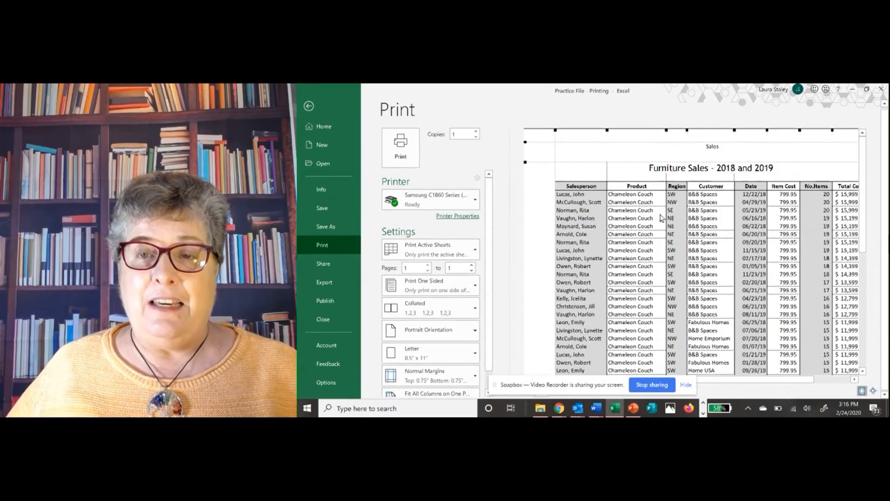
pyautogui.scroll(-10, 659, 215)
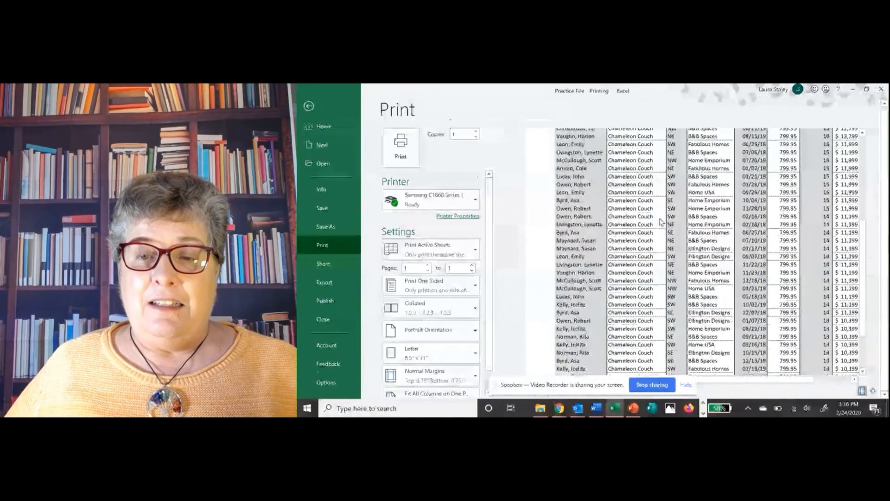
pyautogui.scroll(-1, 659, 222)
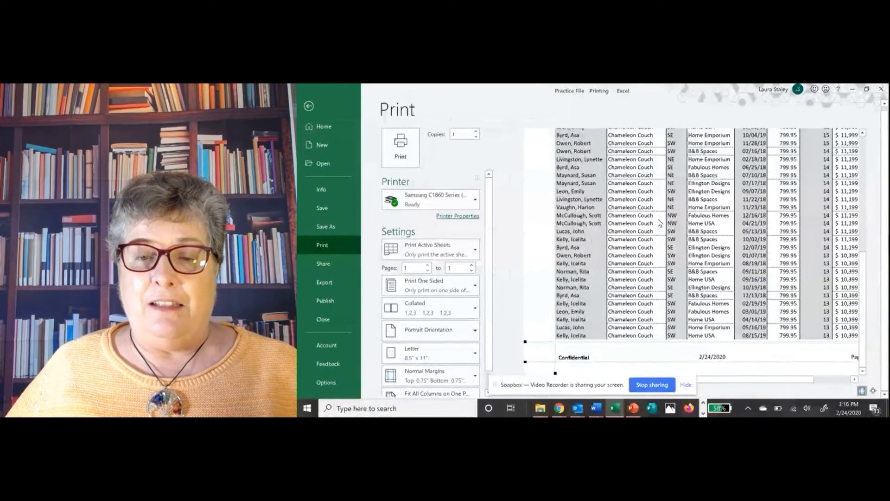